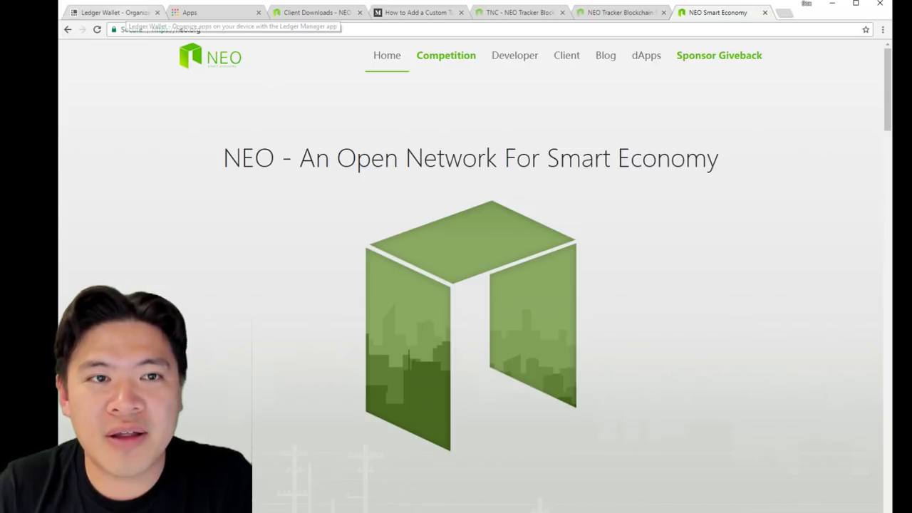
Open the Ledger Wallet download page, browse the Ledger Manager's application list for the NEO app, and close the manager.
left_click(125, 12)
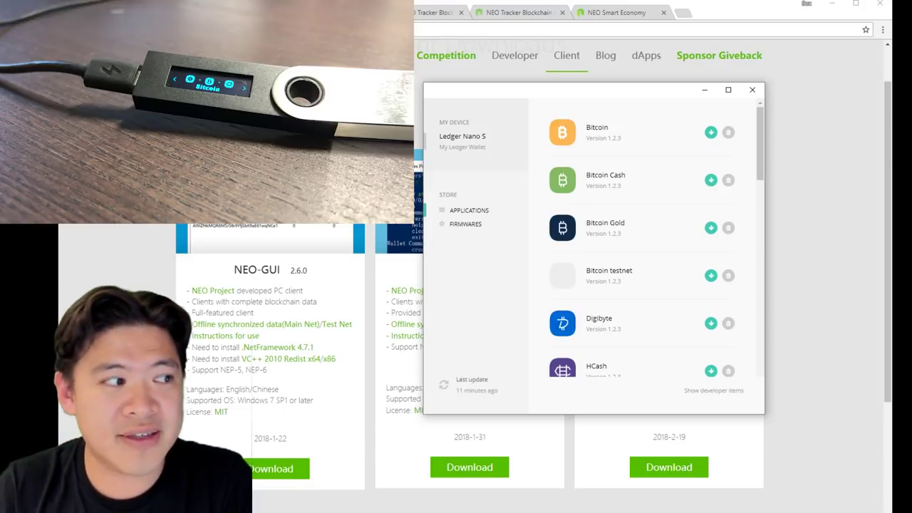
scroll(641, 237, "down", 10)
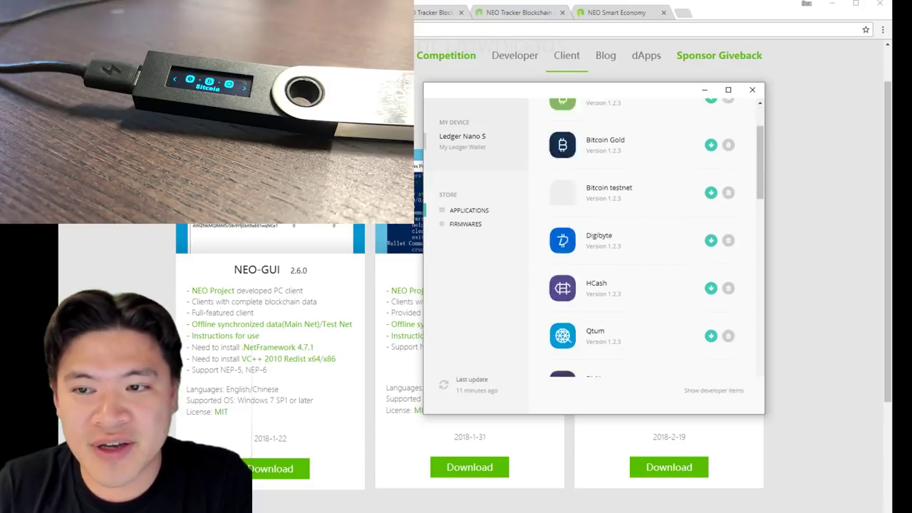
scroll(641, 237, "down", 10)
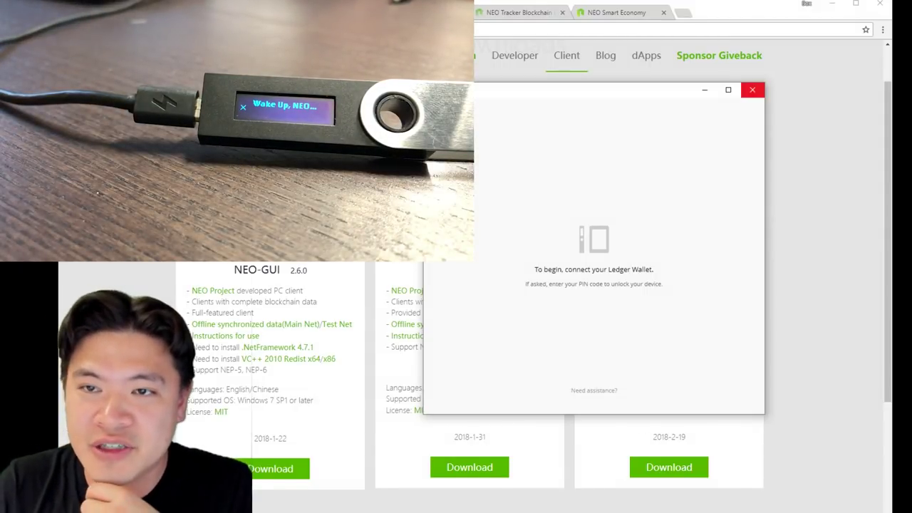
left_click(752, 89)
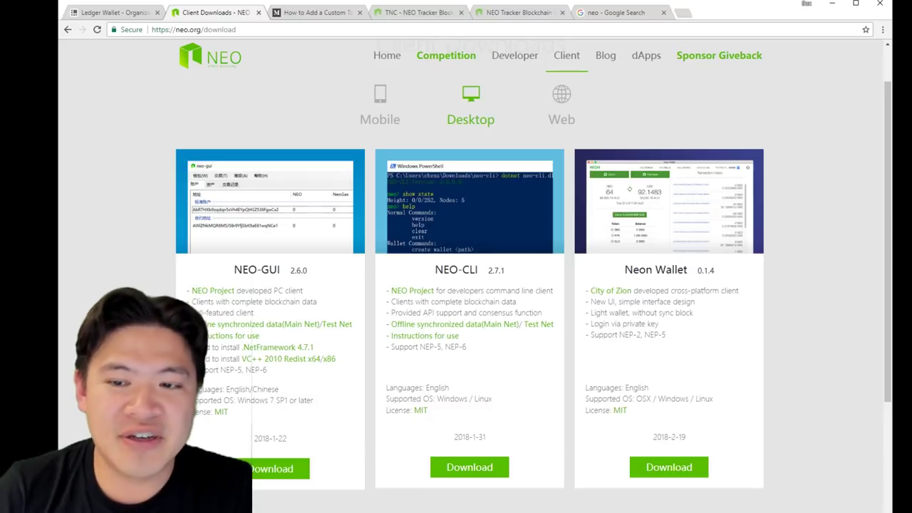
Download Neon.Setup.0.2.1.Windows.exe through the NEO client page's Neon Wallet link and run it despite the SmartScreen warning.
left_click(668, 467)
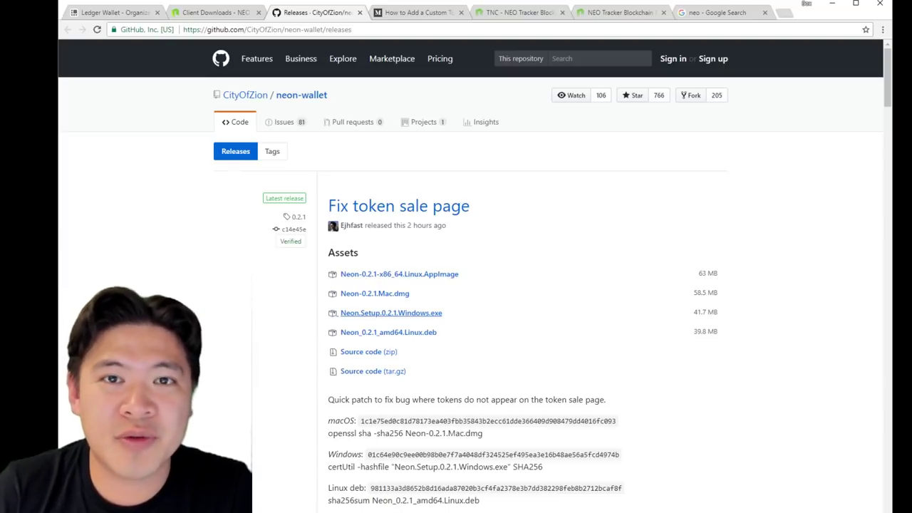
left_click(391, 313)
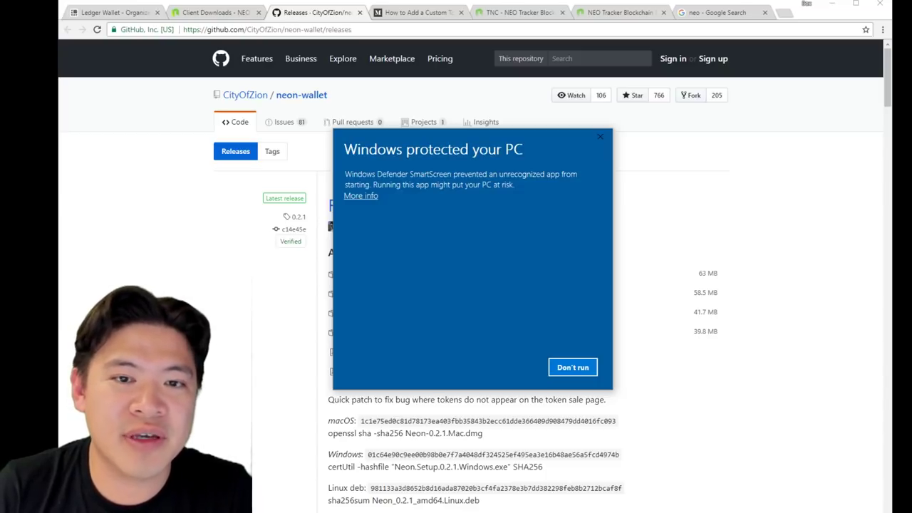
left_click(360, 195)
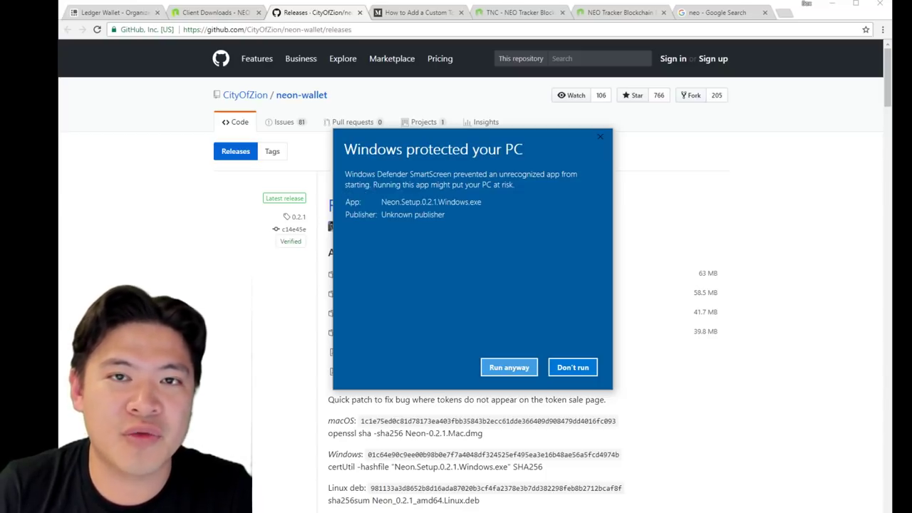
left_click(509, 367)
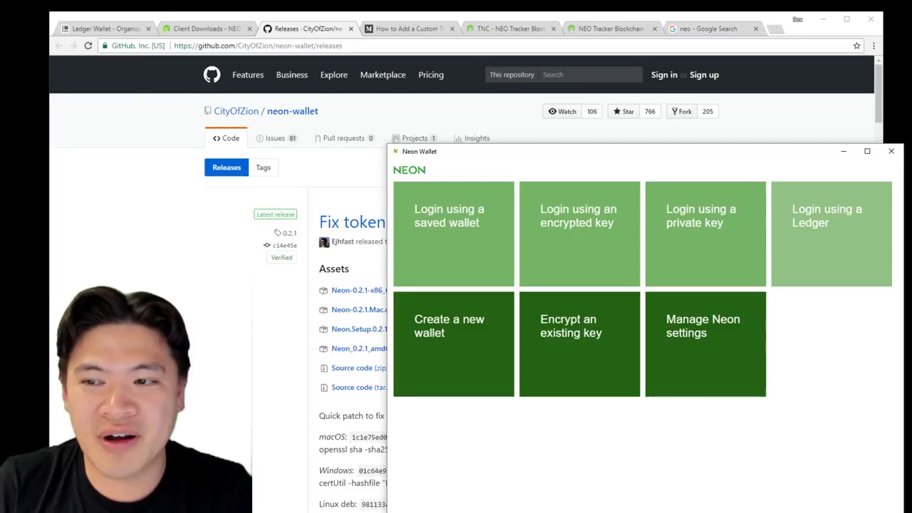
Log in to Neon Wallet using the Ledger, and view the wallet's public receiving address and the Send form.
left_click(831, 234)
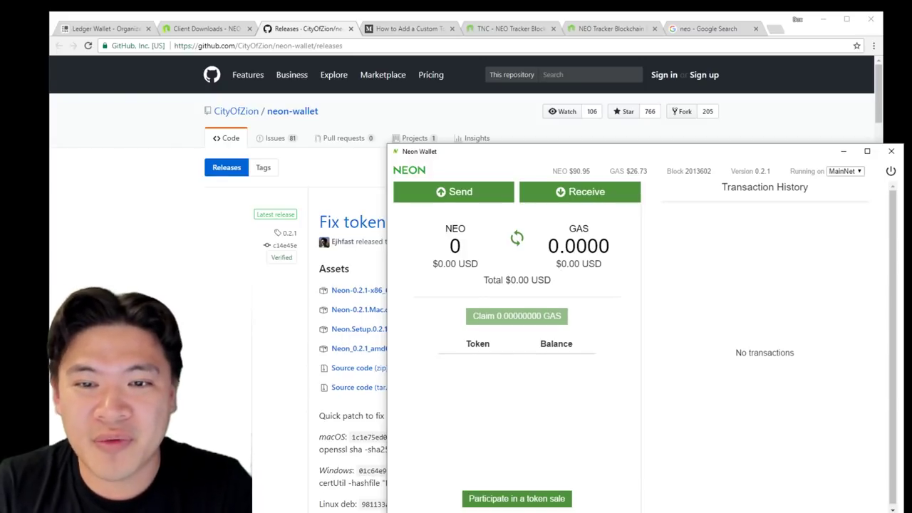
left_click(579, 191)
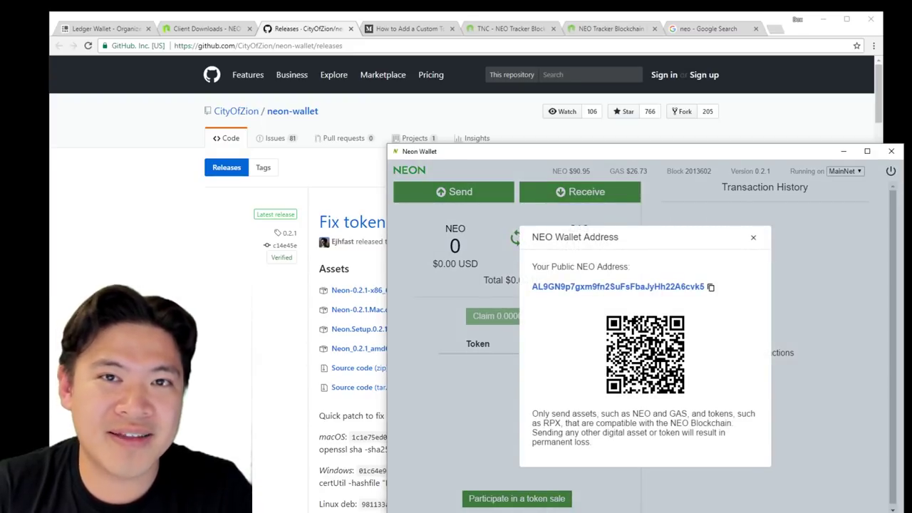
left_click(754, 237)
left_click(453, 192)
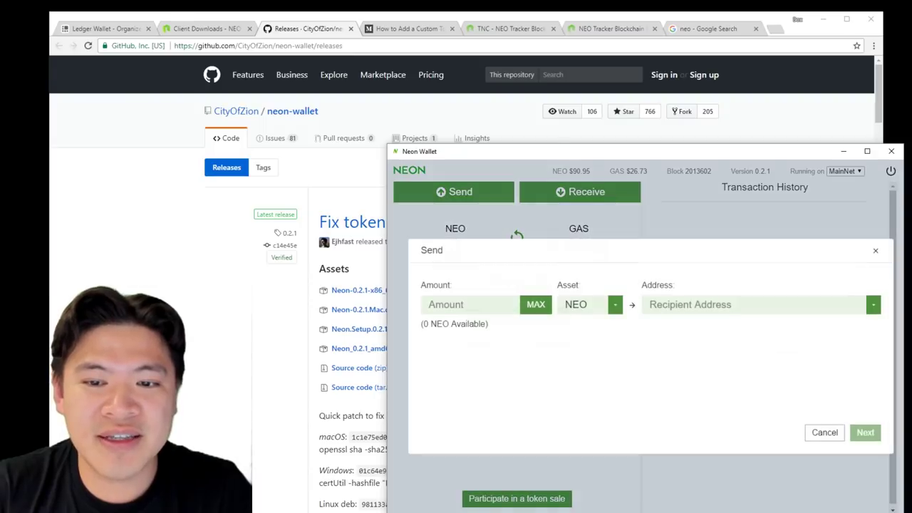
key("Escape")
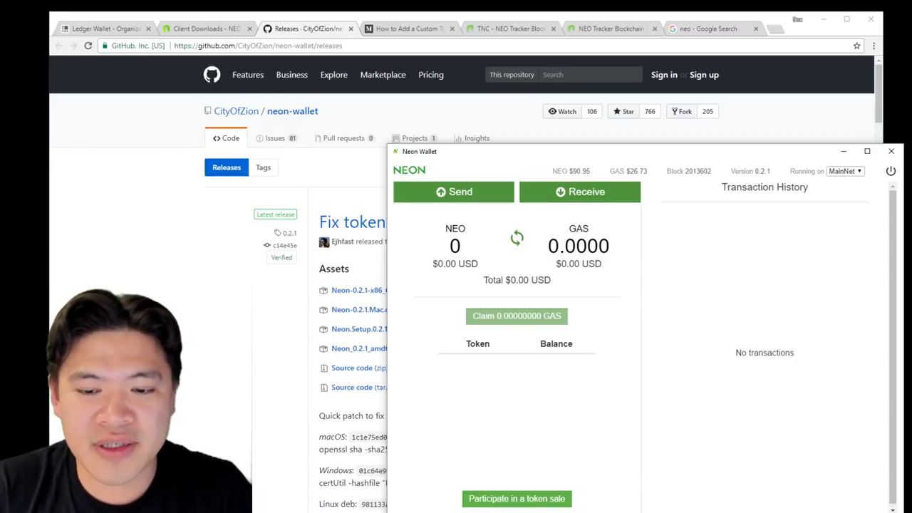
Open the wallet's Manage Tokens dialog from the token sale form and look through the listed token hashes.
left_click(517, 499)
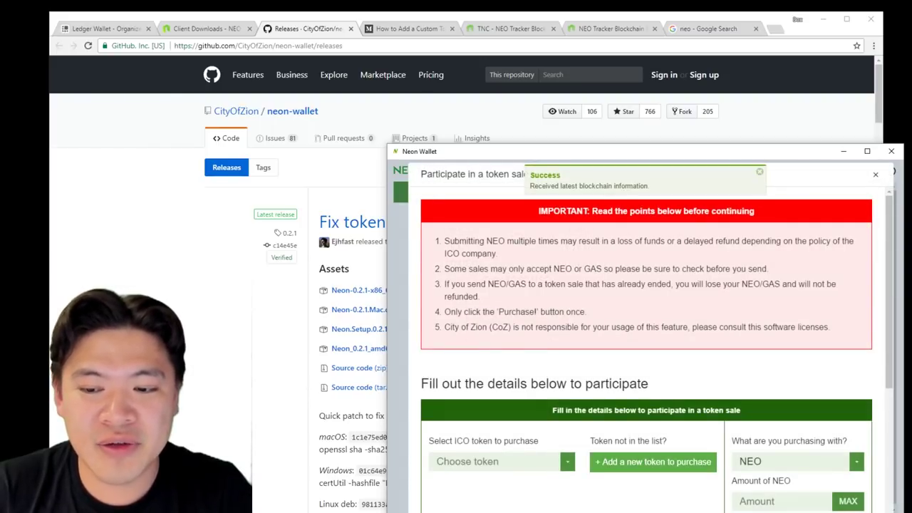
left_click(652, 462)
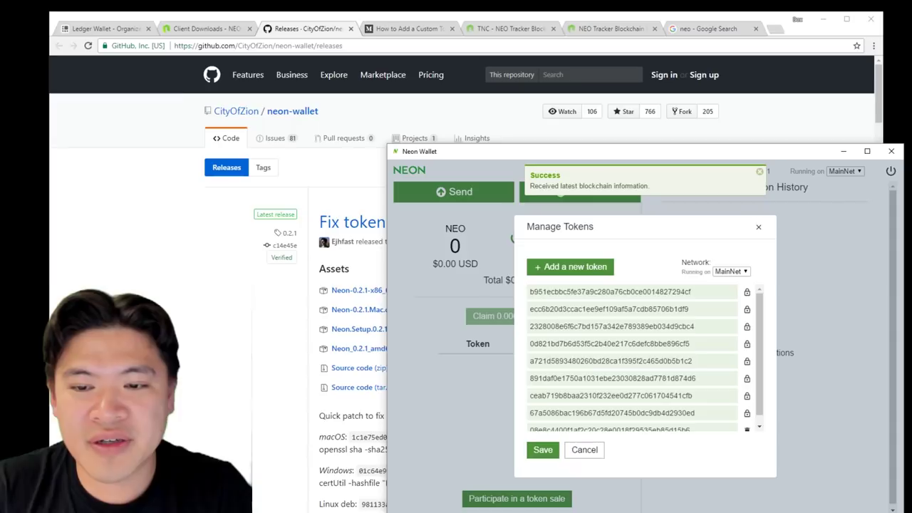
scroll(643, 358, "down", 1)
scroll(644, 358, "up", 1)
scroll(644, 358, "down", 1)
scroll(642, 356, "up", 1)
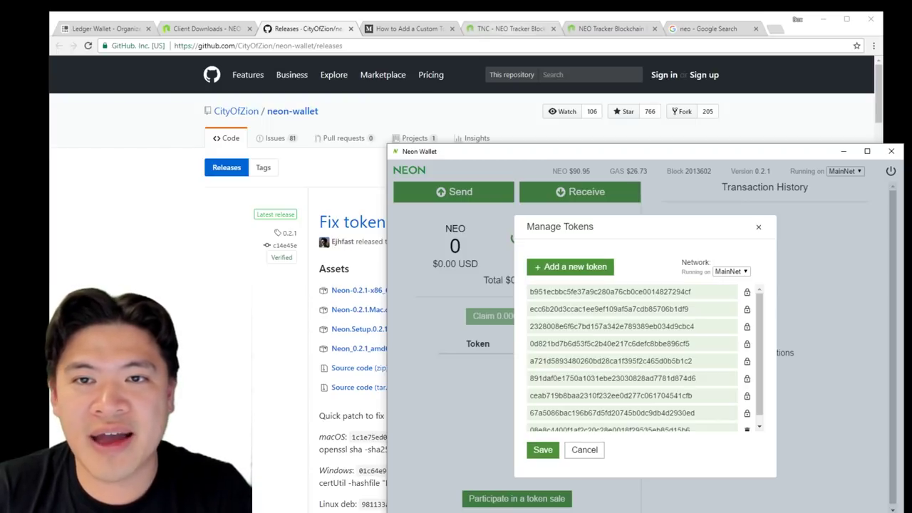
Copy the Trinity Network Credit (TNC) asset hash from its NEO Tracker page and return to Neon Wallet.
left_click(516, 28)
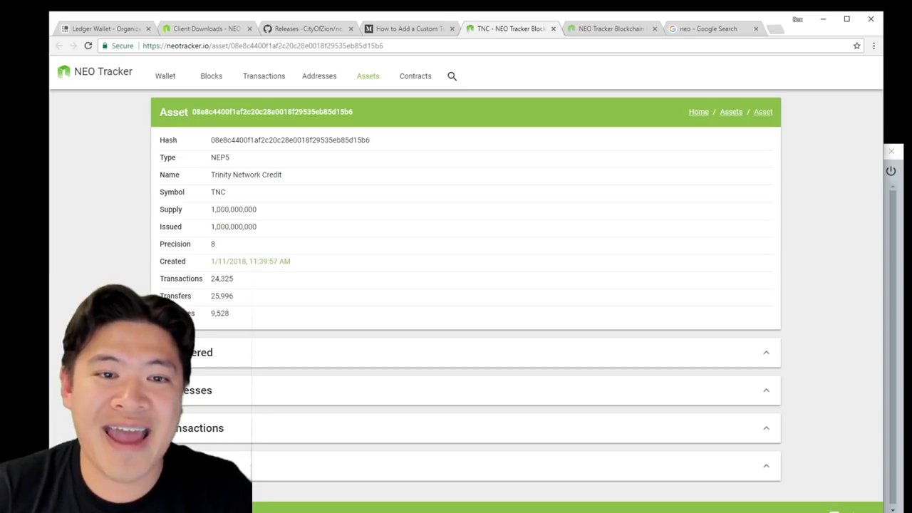
double_click(290, 140)
key("ctrl+c")
key("alt+Tab")
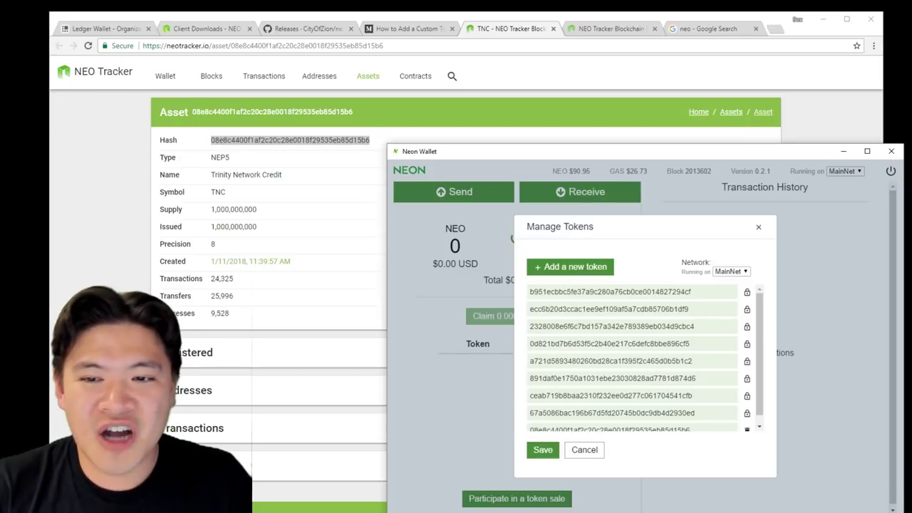
Add a new token with the TNC hash 08e8c4400f1af2c20c28e0018f29535eb85d15b6 and save the token list.
left_click(571, 267)
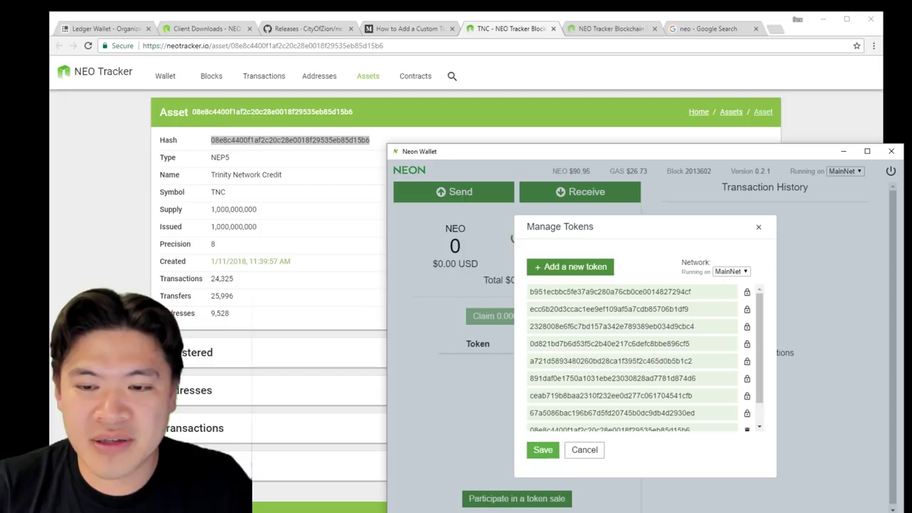
scroll(632, 358, "down", 1)
left_click(570, 422)
key("ctrl+v")
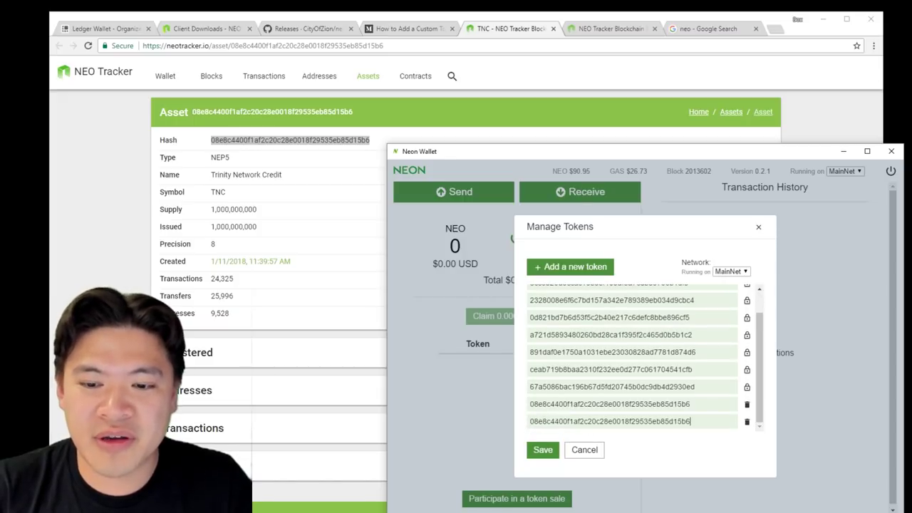
left_click(543, 450)
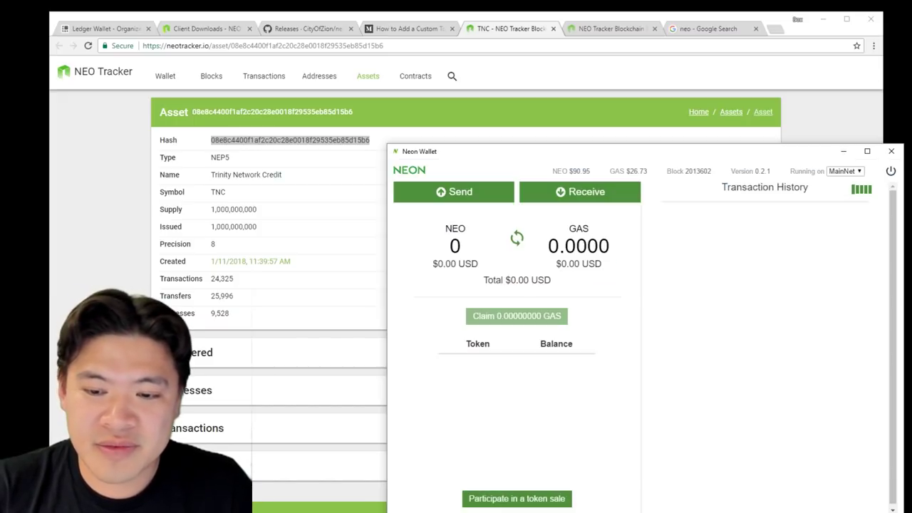
Go back to the Reddit Ontology hash thread, get the token hash from the first comment, and return to Neon Wallet.
left_click(610, 28)
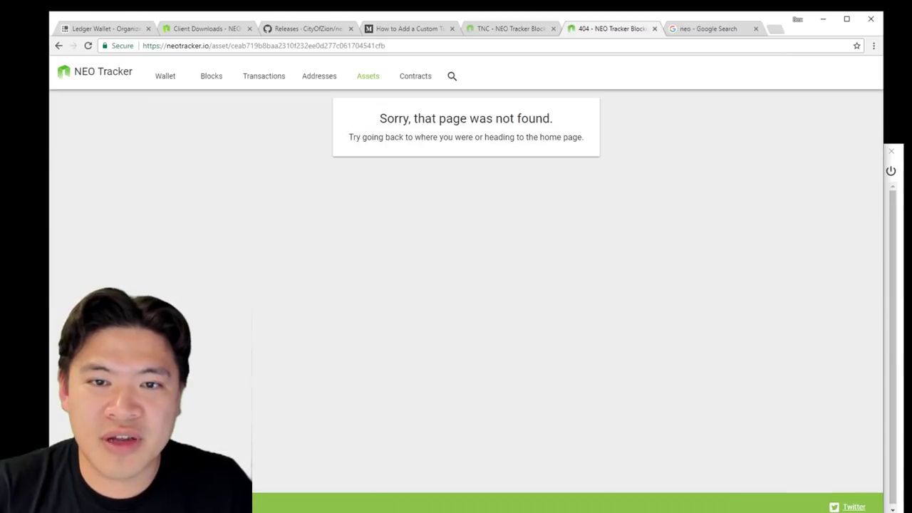
key("alt+Left")
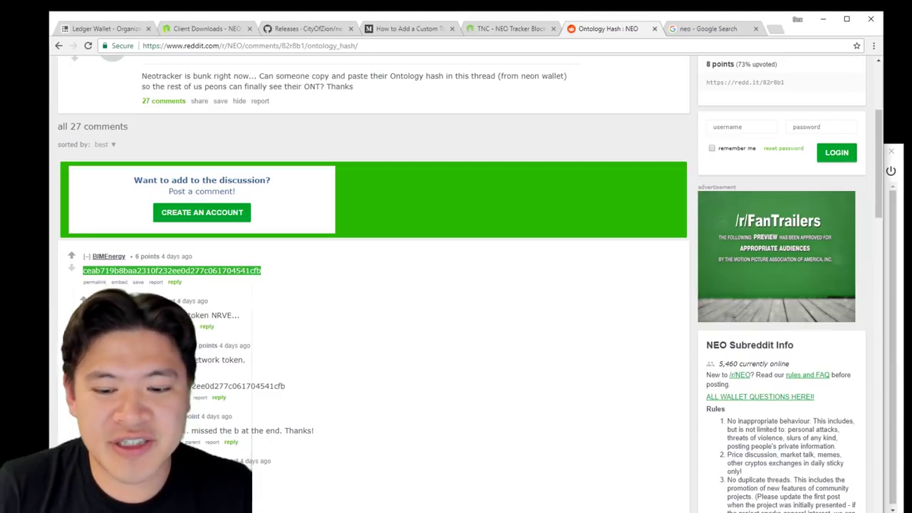
key("alt+Tab")
Add a new token with the Ontology hash ceab719b8baa2310f232ee0d277c061704541cfb through the token sale form and save the token list.
left_click(517, 499)
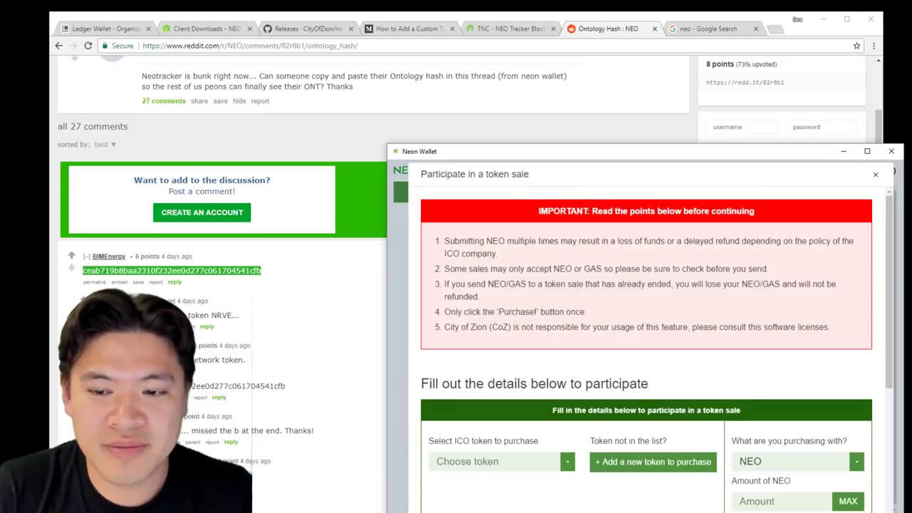
left_click(653, 462)
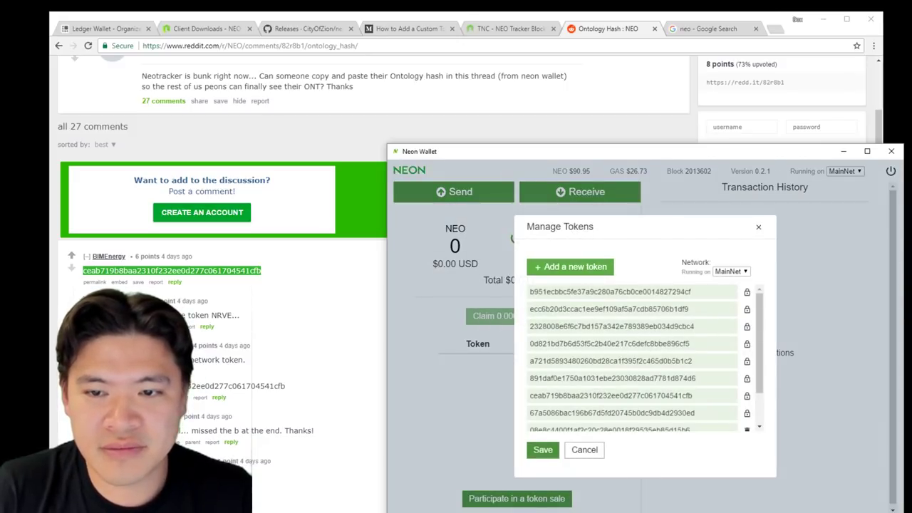
scroll(632, 357, "down", 2)
left_click(632, 421)
key("ctrl+v")
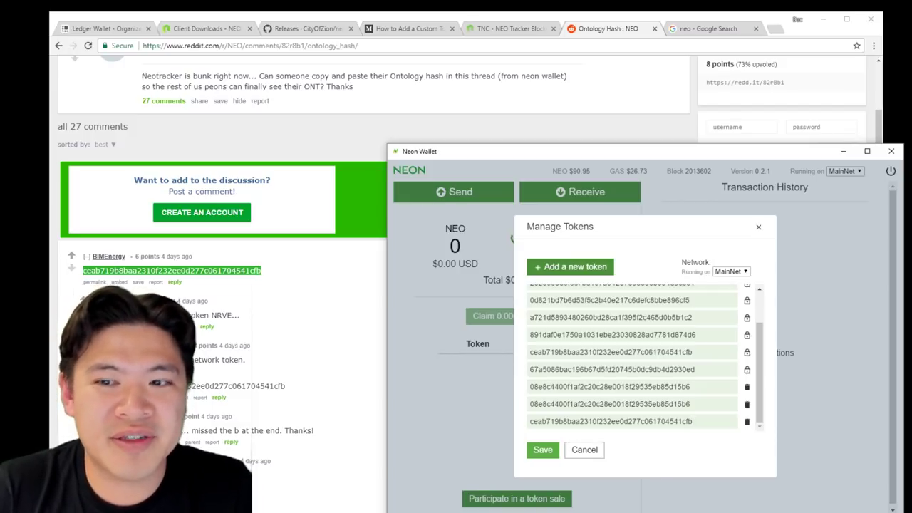
left_click(542, 449)
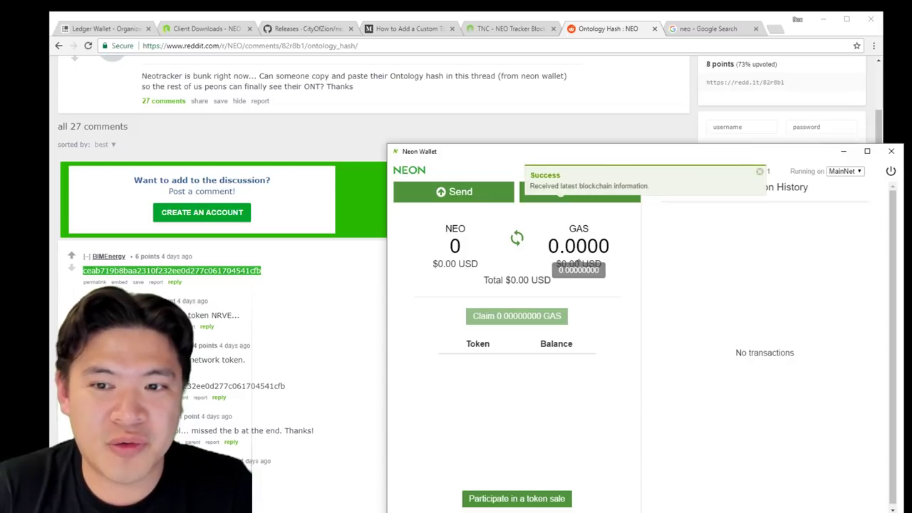